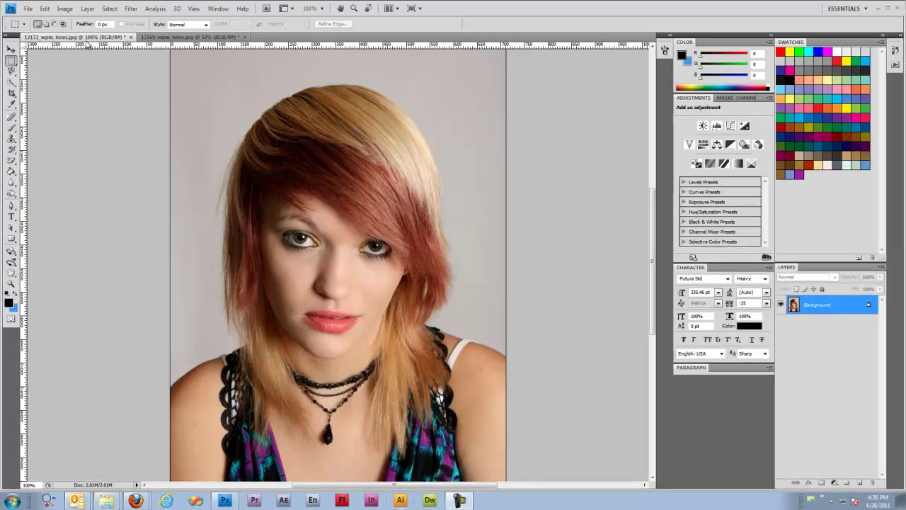
- Clear the selection on the smiling girl's photo, then return to the red-haired woman's portrait
click(188, 37)
key(ctrl+d)
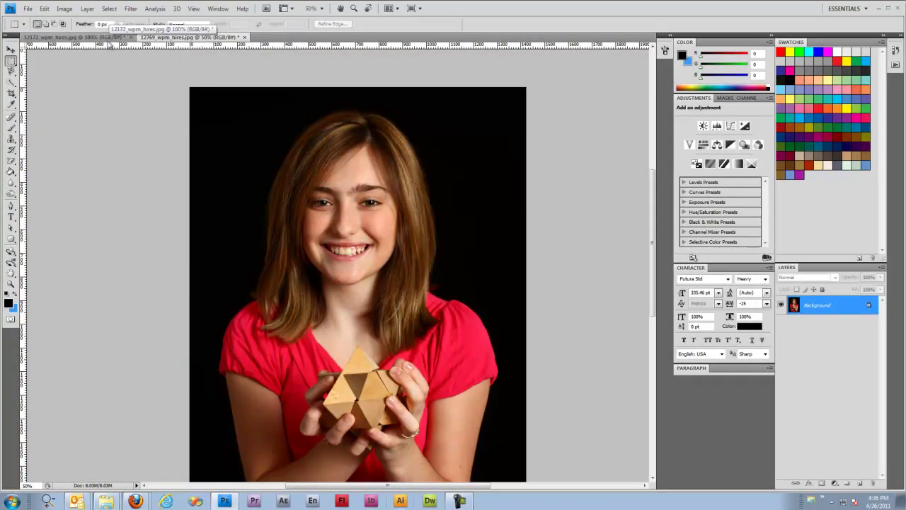
key(ctrl+Tab)
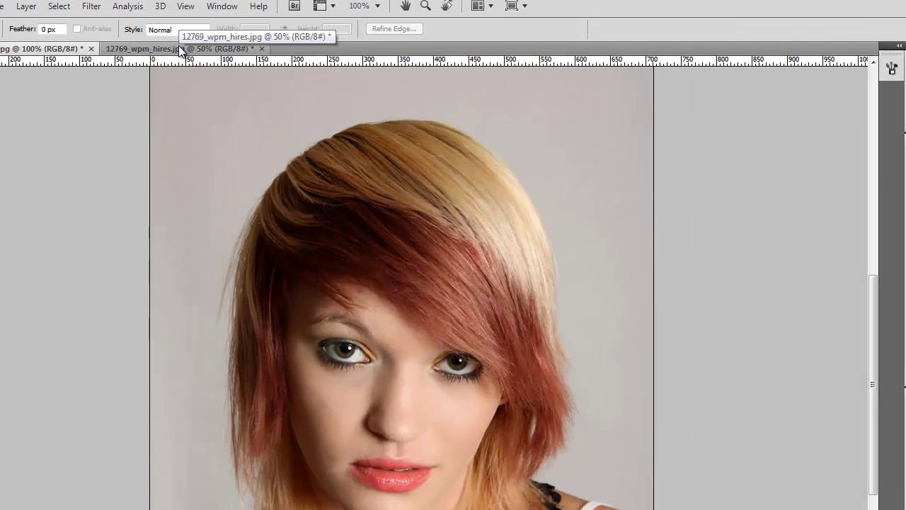
- Copy the girl's mouth and chin onto the woman's face and name the layer 'Mouth'
click(181, 48)
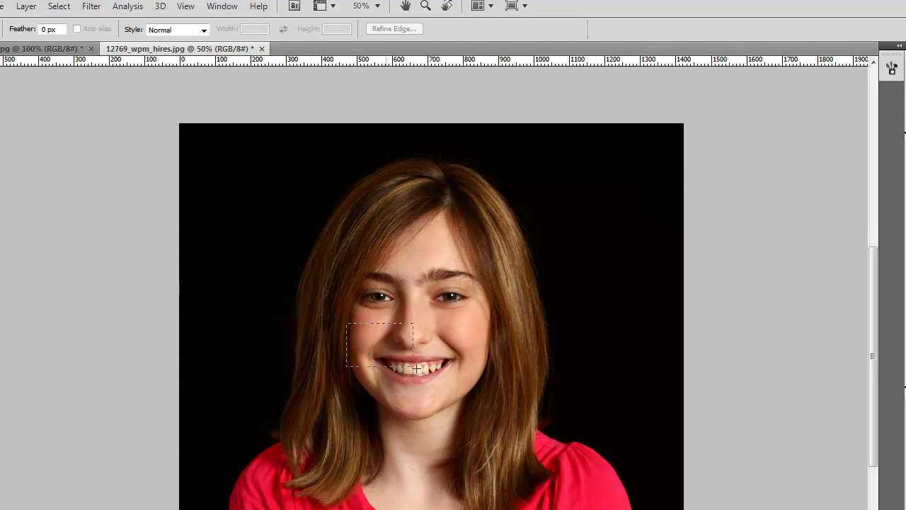
drag(426, 370, 490, 438)
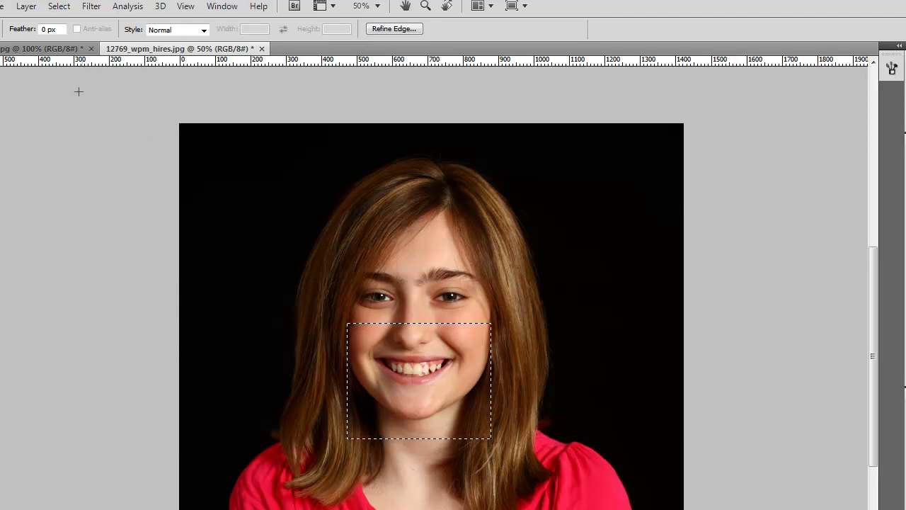
click(46, 48)
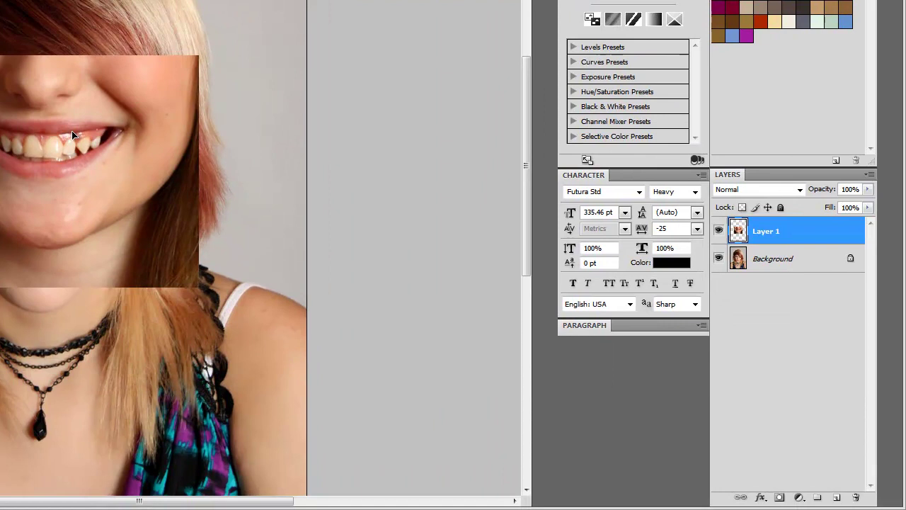
drag(76, 177, 76, 299)
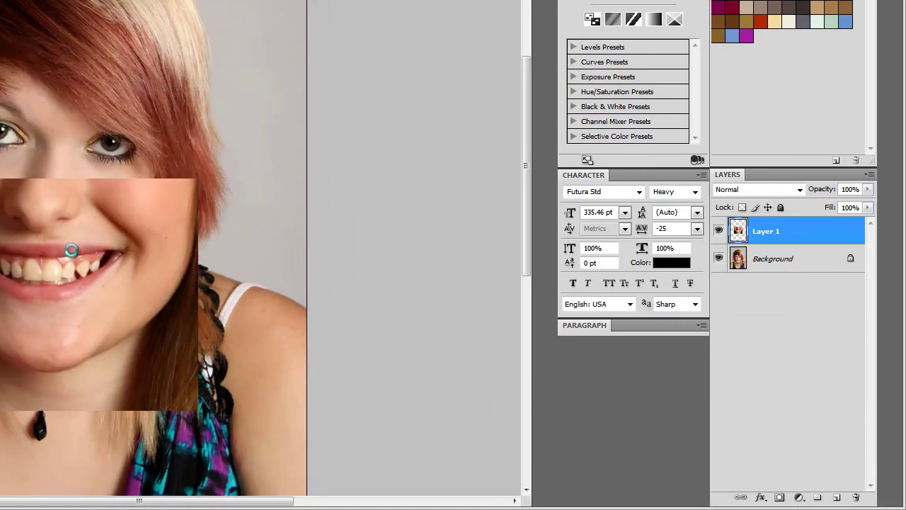
double_click(768, 234)
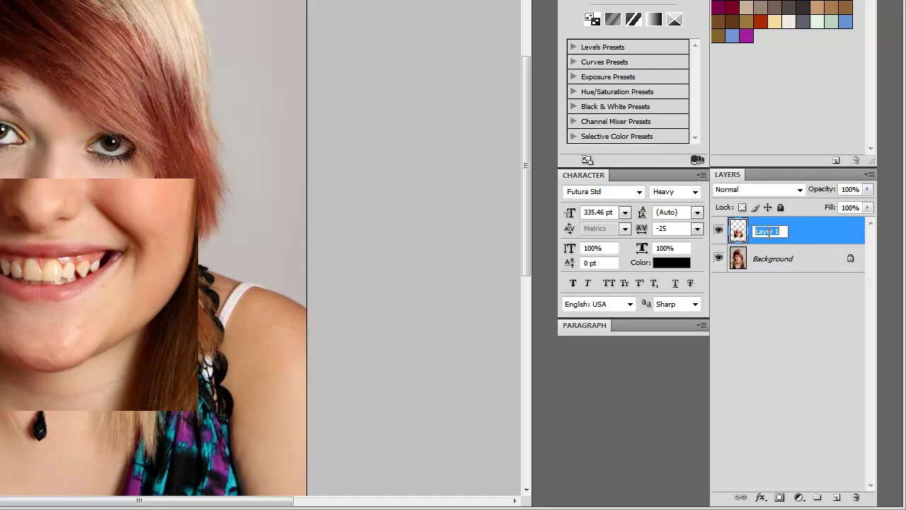
text(Mouth)
key(Return)
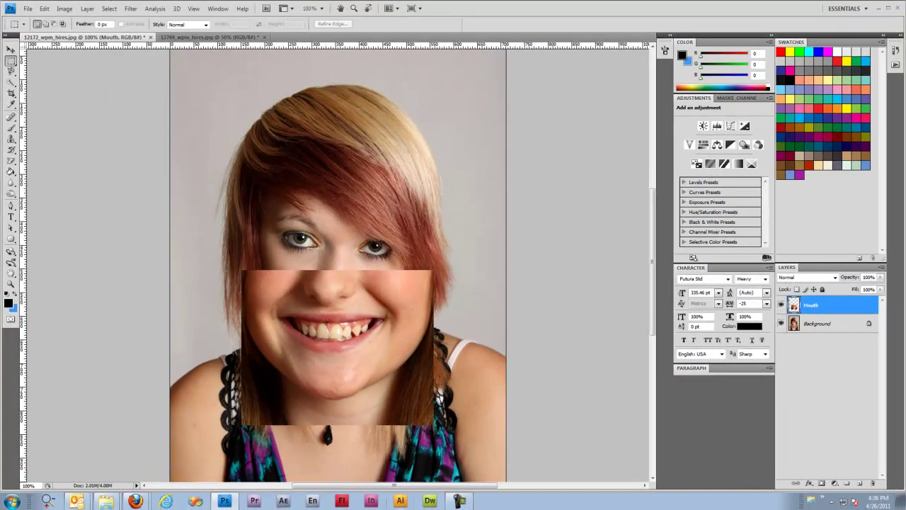
- Drag the Mouth layer so the smile sits under the woman's nose
mouse_move(339, 288)
mouse_down()
mouse_move(341, 269)
mouse_move(362, 372)
mouse_move(350, 291)
mouse_move(339, 289)
mouse_up()
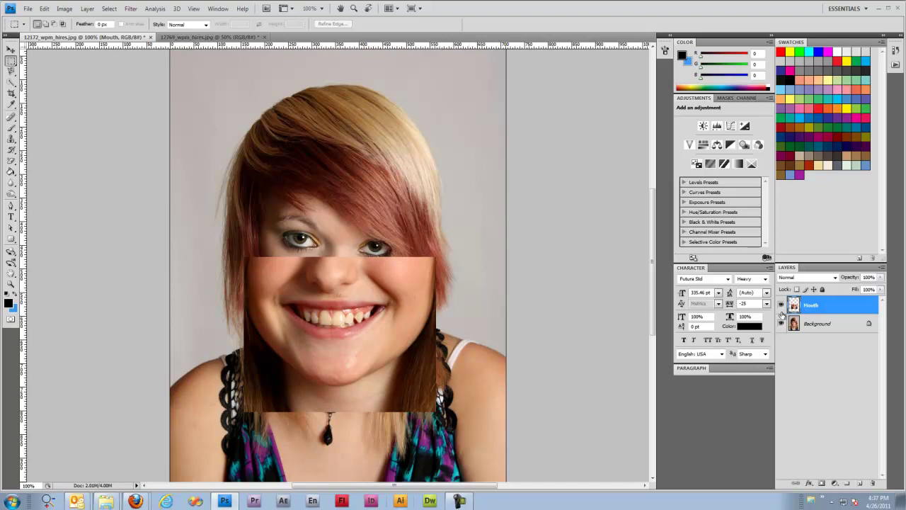
- Add a layer mask to Mouth and set up a black, 154 px, 0% hardness brush
click(822, 483)
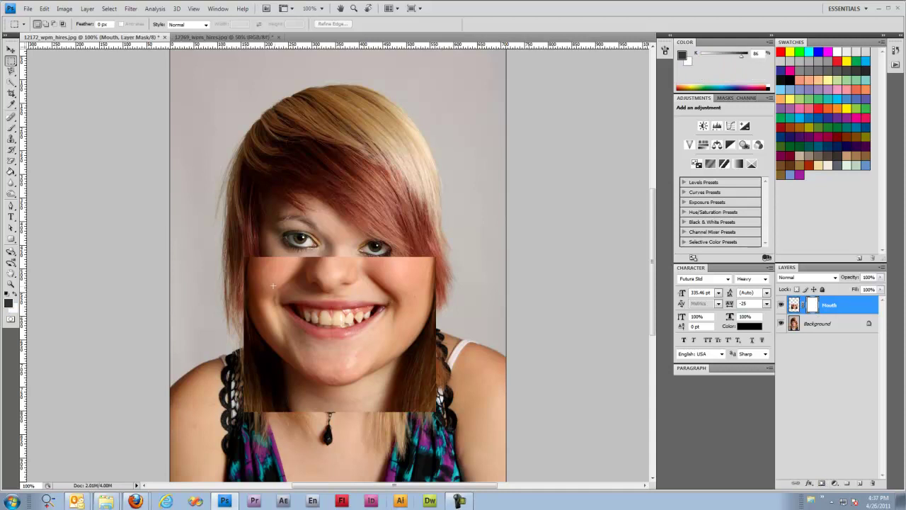
click(9, 302)
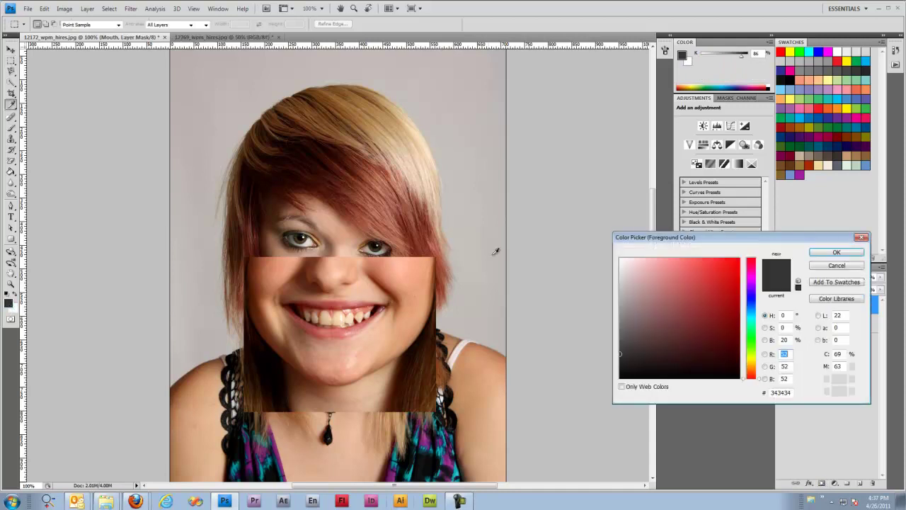
click(836, 253)
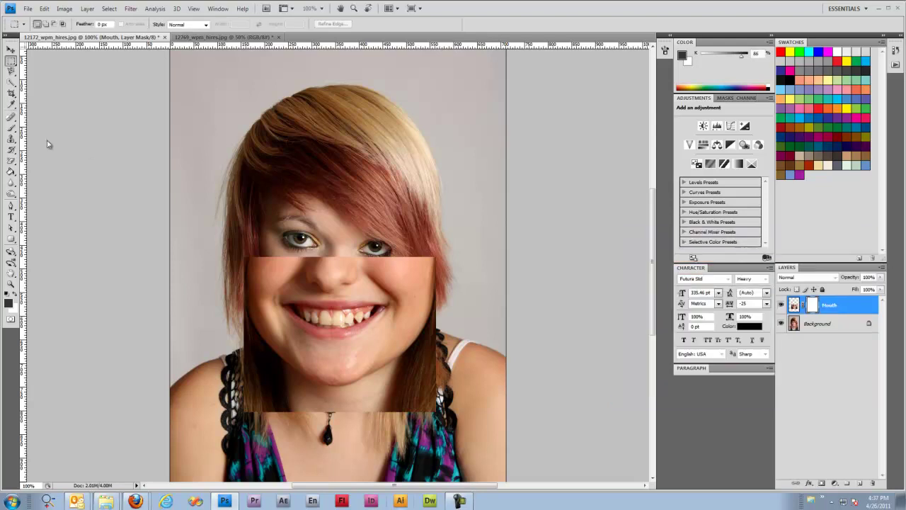
click(11, 128)
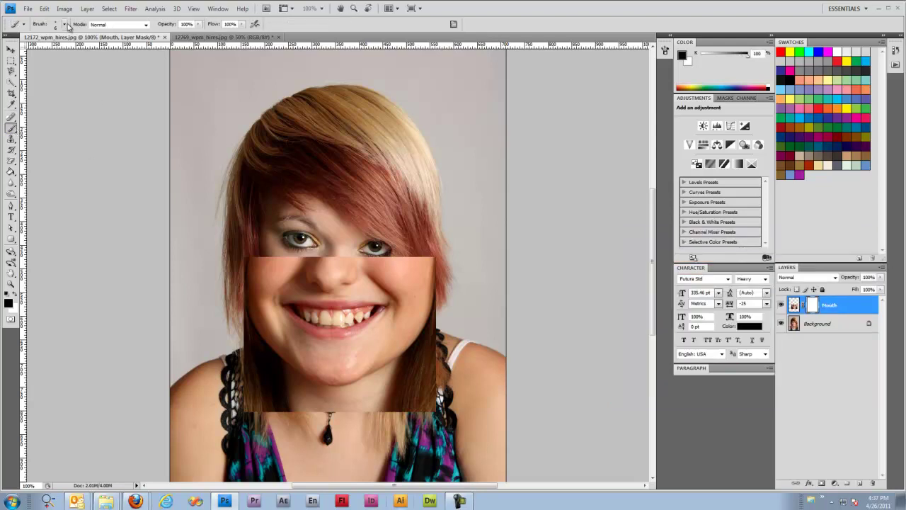
click(65, 24)
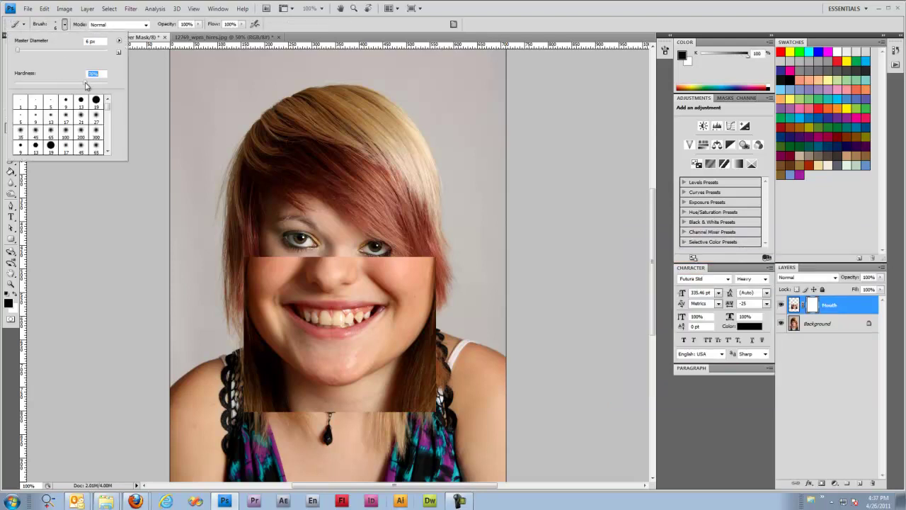
mouse_move(87, 87)
mouse_down()
mouse_move(3, 87)
mouse_move(21, 88)
mouse_up()
drag(21, 52, 66, 49)
key(Return)
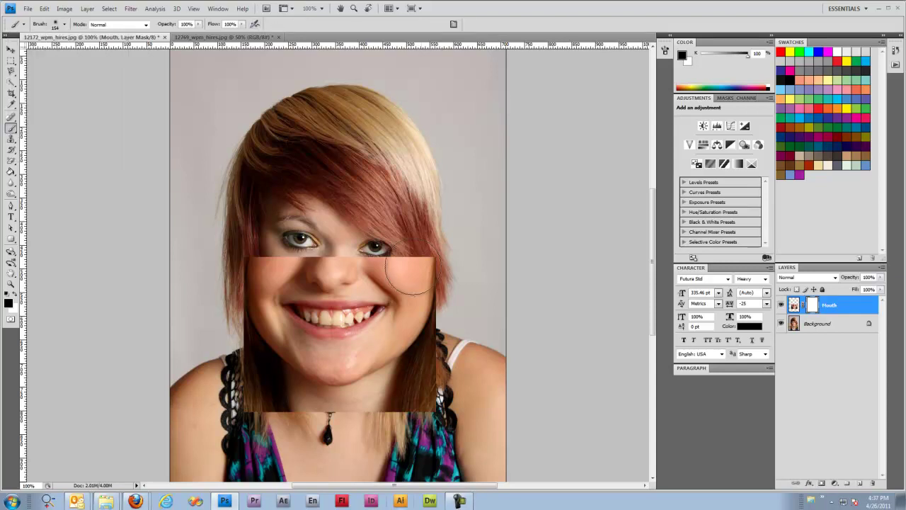
- Paint out the patch's hard edges on the cheek, hair, chin and neck
mouse_move(422, 262)
mouse_down()
mouse_move(471, 341)
mouse_move(452, 313)
mouse_move(460, 381)
mouse_move(420, 396)
mouse_move(413, 412)
mouse_move(313, 416)
mouse_move(235, 373)
mouse_move(238, 340)
mouse_move(220, 314)
mouse_move(218, 332)
mouse_move(245, 232)
mouse_move(230, 279)
mouse_move(223, 249)
mouse_move(211, 338)
mouse_move(253, 233)
mouse_move(360, 221)
mouse_move(269, 229)
mouse_move(304, 214)
mouse_move(256, 235)
mouse_move(418, 233)
mouse_up()
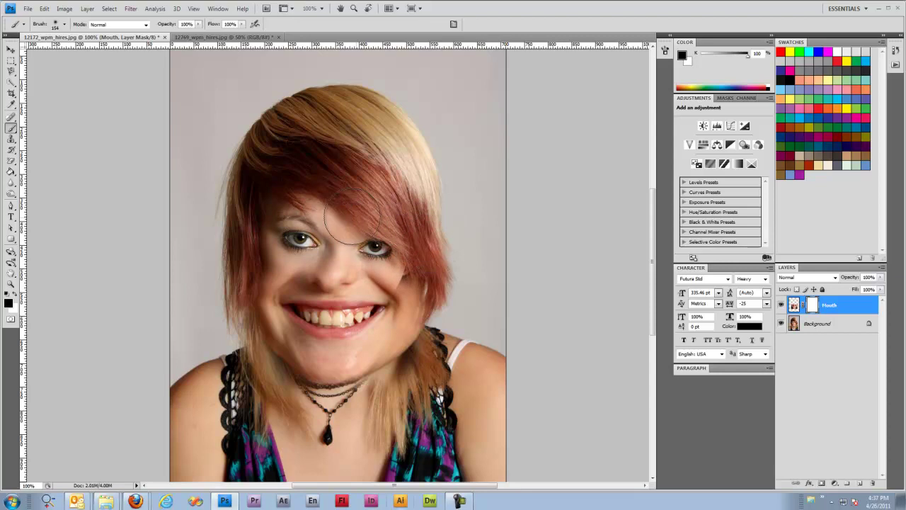
drag(247, 237, 192, 290)
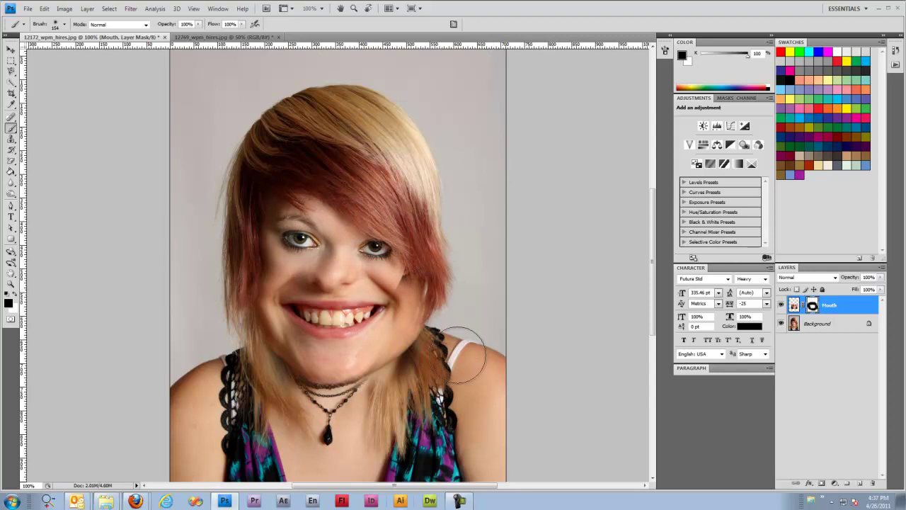
mouse_move(459, 337)
mouse_down()
mouse_move(422, 373)
mouse_move(445, 329)
mouse_move(396, 410)
mouse_up()
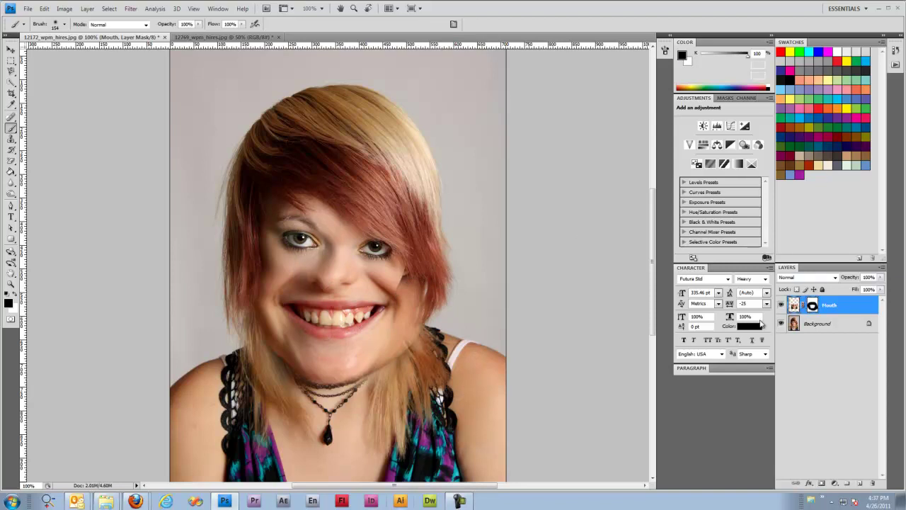
- Free Transform the Mouth layer, shrinking it to about 90% and moving it over her lips
click(795, 305)
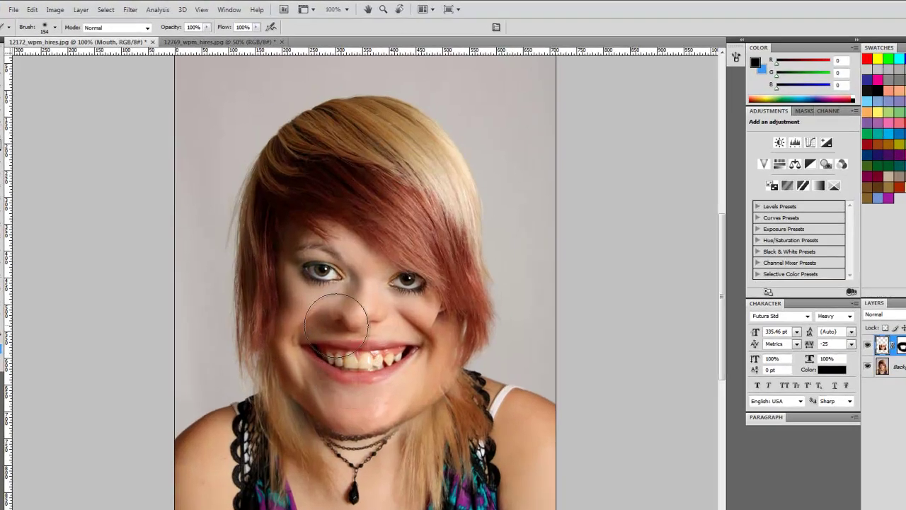
click(219, 42)
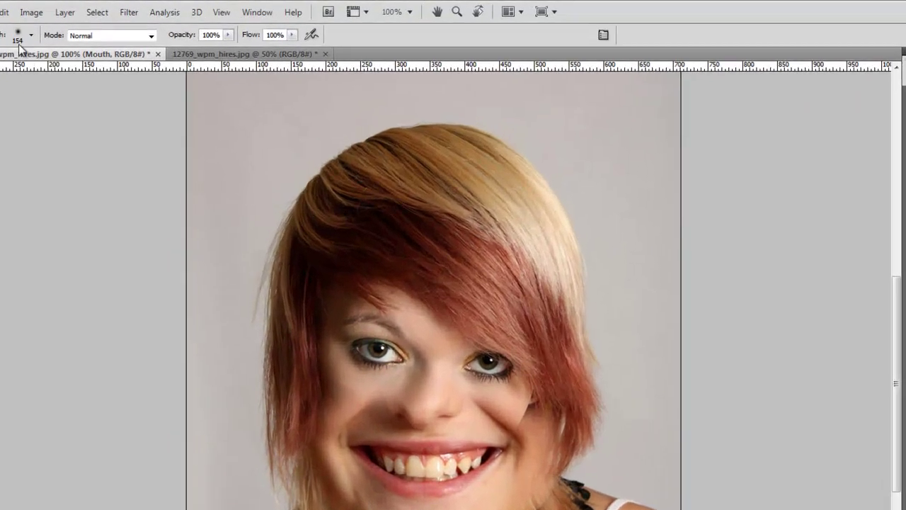
click(31, 9)
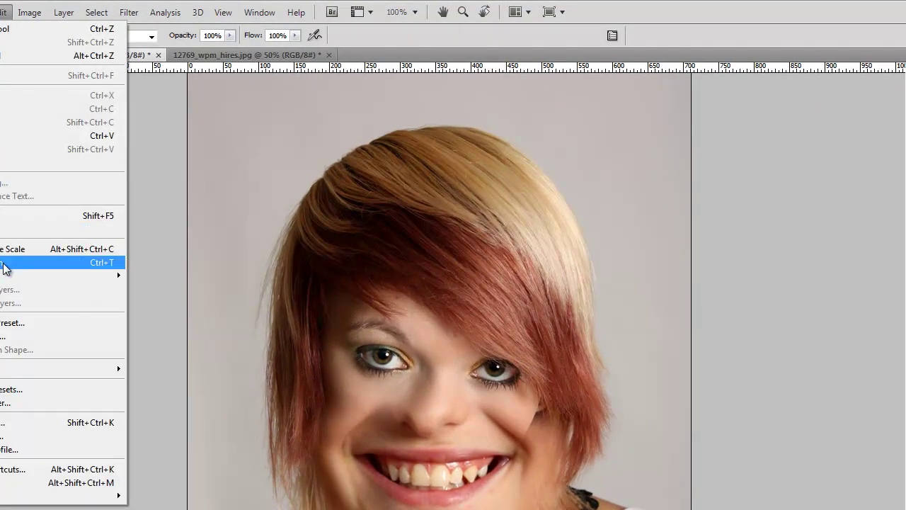
click(3, 268)
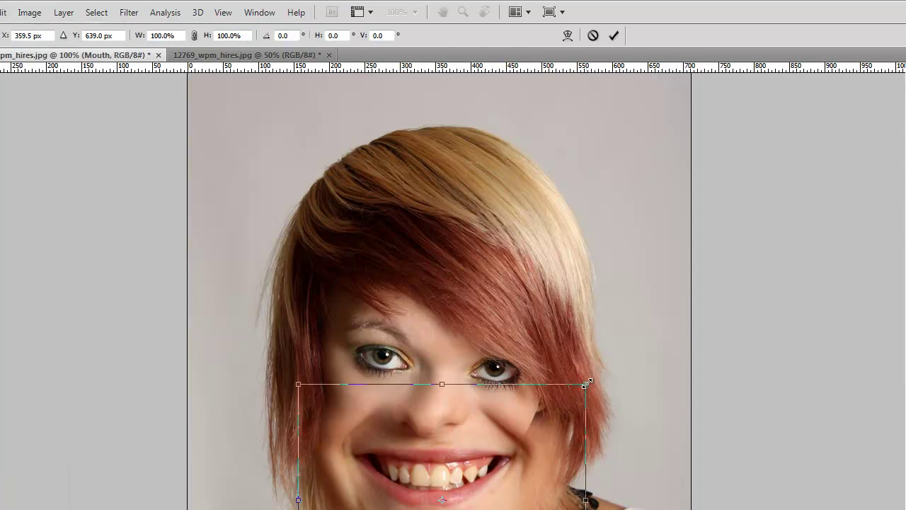
drag(587, 385, 533, 424)
drag(485, 497, 480, 487)
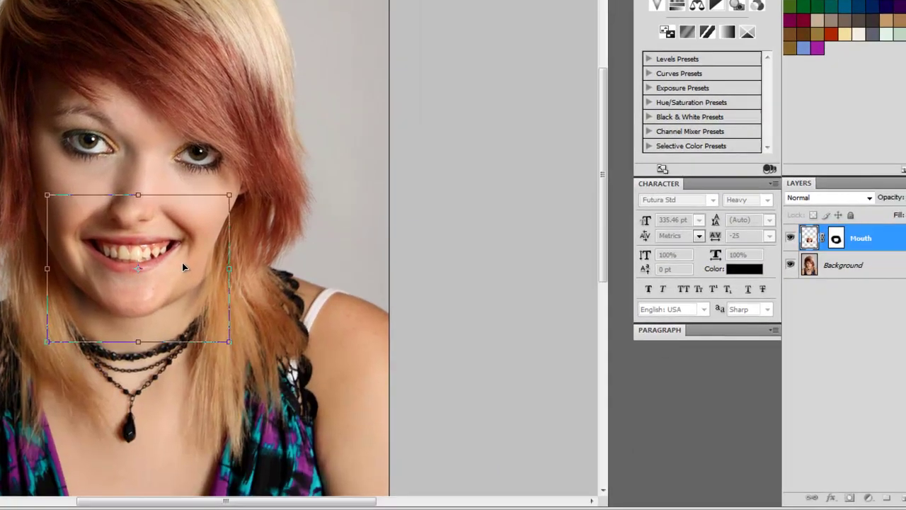
key(Right)
key(Right)
key(Right)
key(Right)
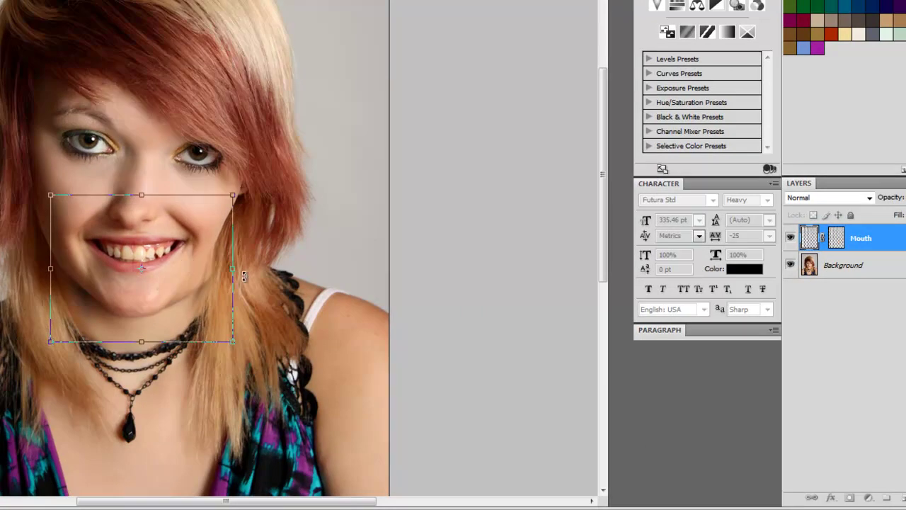
- Fine-tune the mouth's scale and position, rotate it slightly clockwise, and narrow its sides
drag(234, 344, 224, 332)
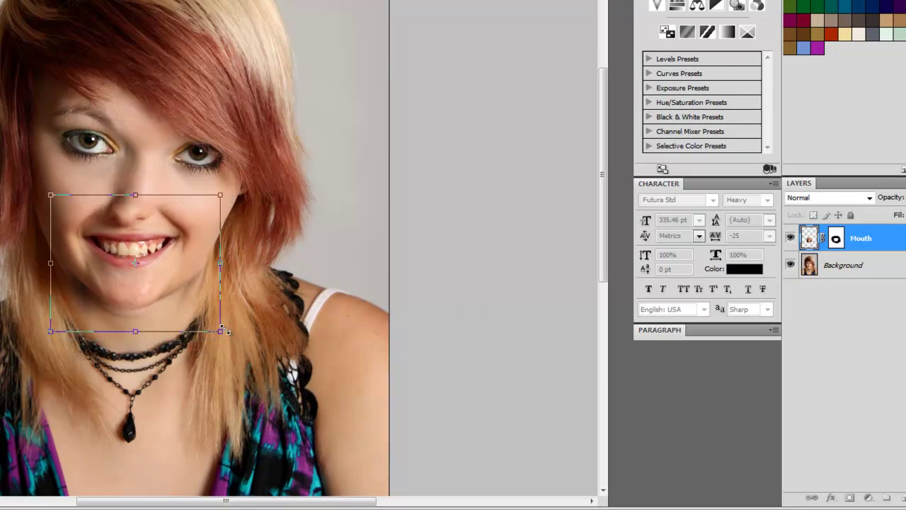
key(Right)
key(Right)
key(Right)
key(Right)
key(Right)
key(Right)
key(Right)
key(Right)
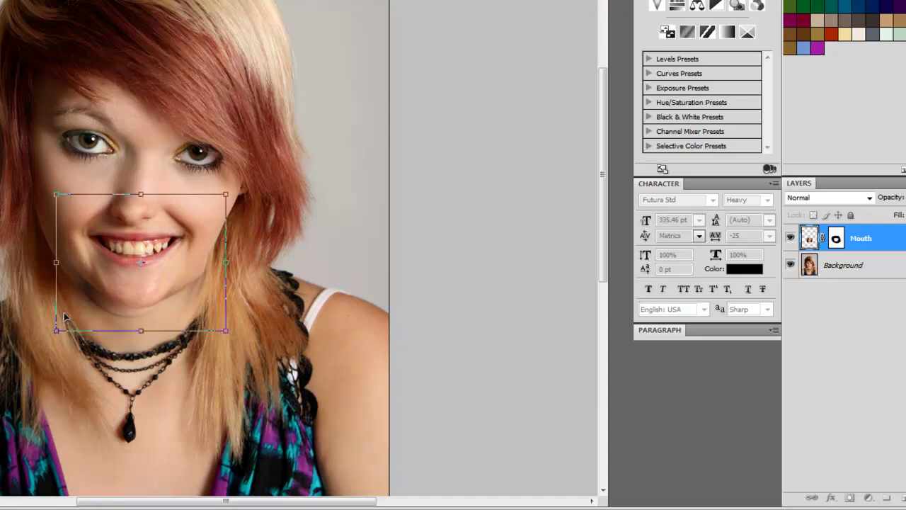
drag(56, 330, 46, 340)
drag(158, 233, 162, 233)
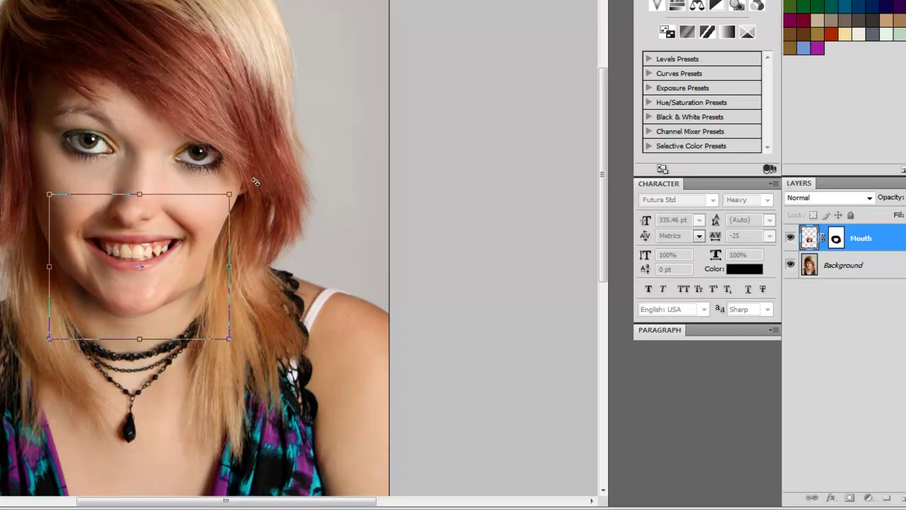
drag(255, 182, 259, 184)
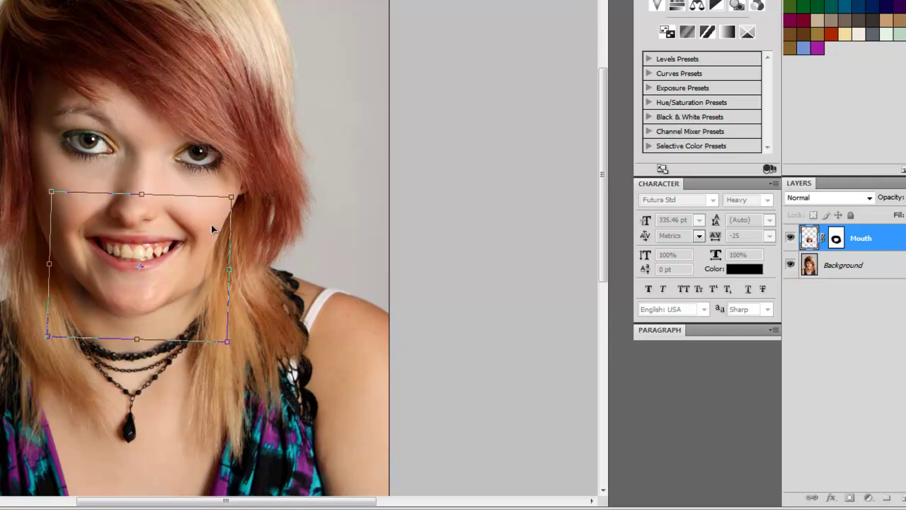
drag(140, 216, 142, 214)
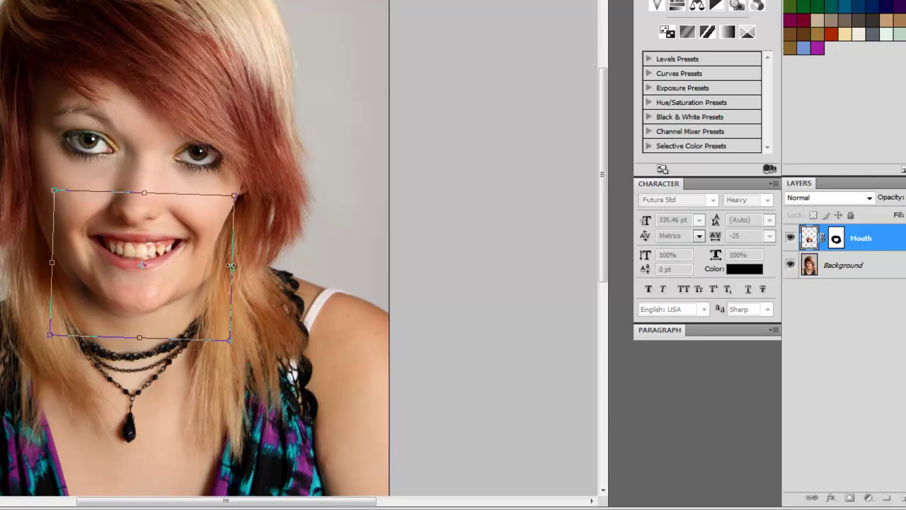
drag(231, 264, 224, 265)
drag(51, 260, 56, 260)
- Commit the transform, target the Mouth layer mask, and make the brush smaller
key(Return)
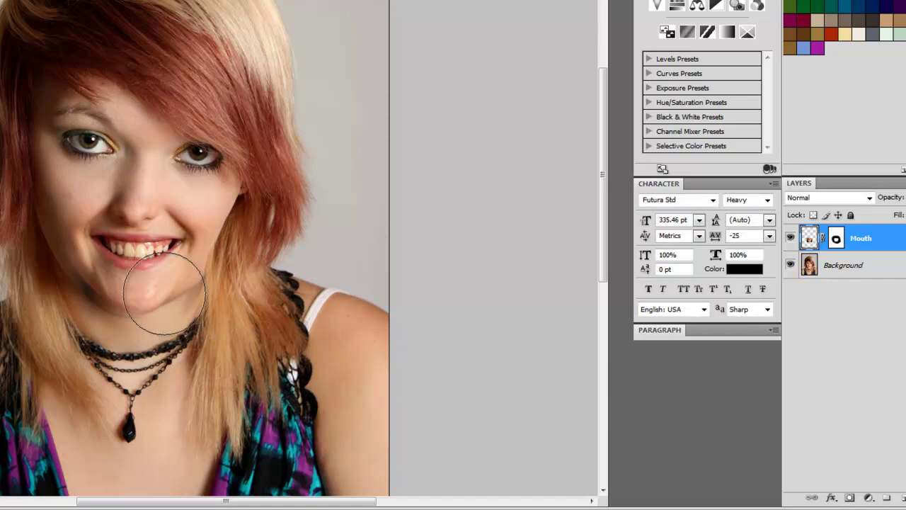
click(836, 241)
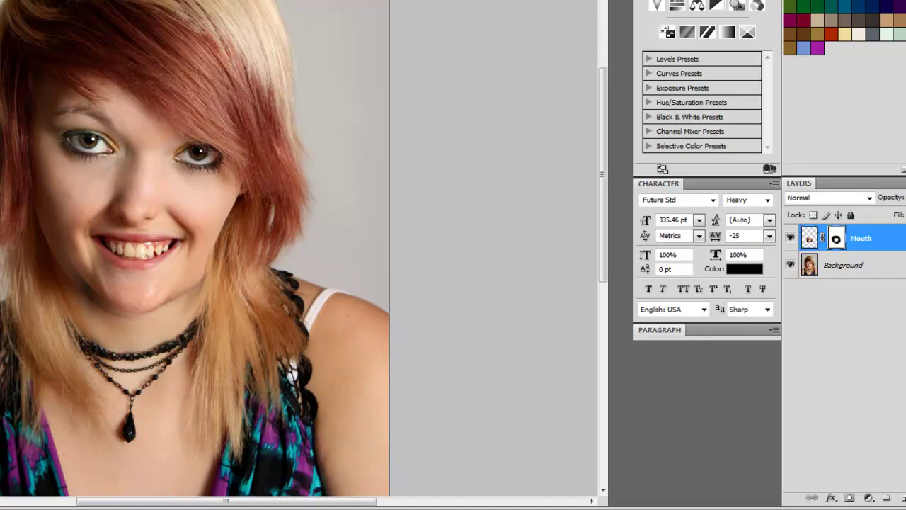
key(bracketleft)
key(bracketleft)
key(bracketleft)
key(bracketleft)
key(bracketleft)
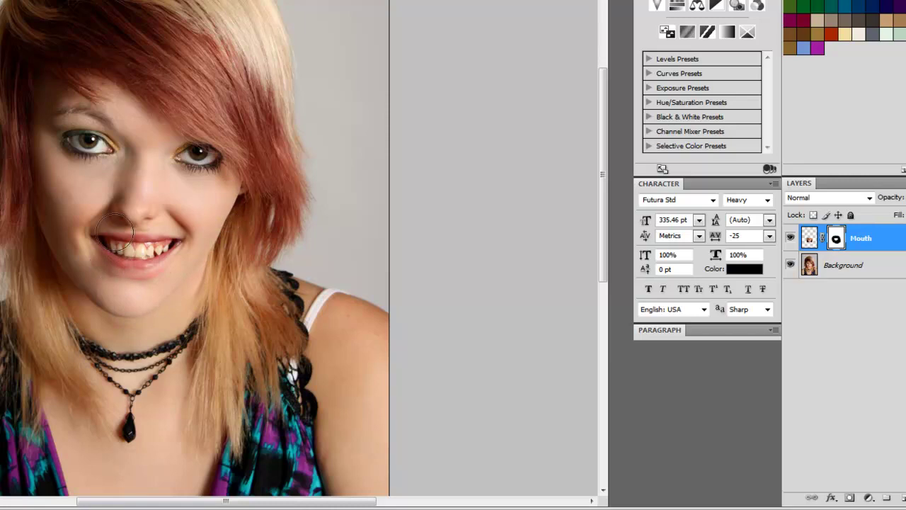
- Zoom in on the mouth, switch the painting colour to white, then return to 100% view
key(z)
drag(62, 194, 221, 313)
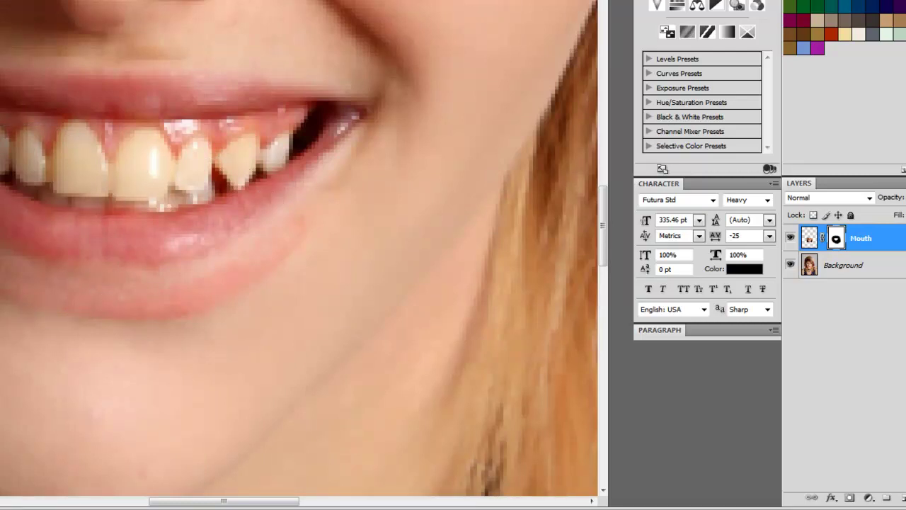
key(b)
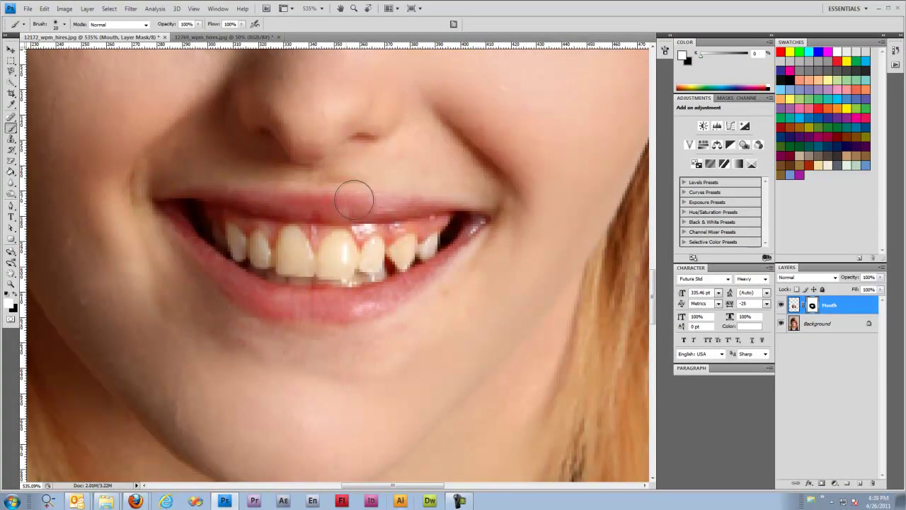
double_click(11, 284)
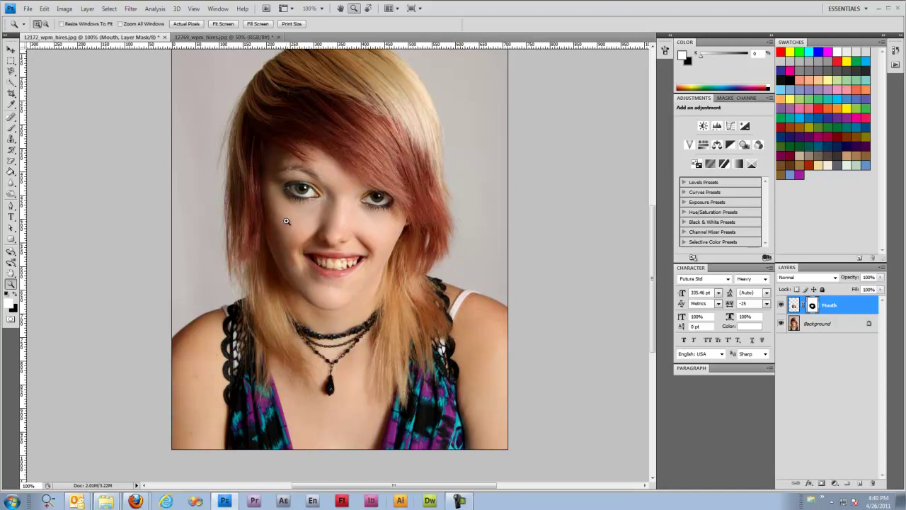
drag(404, 325, 404, 325)
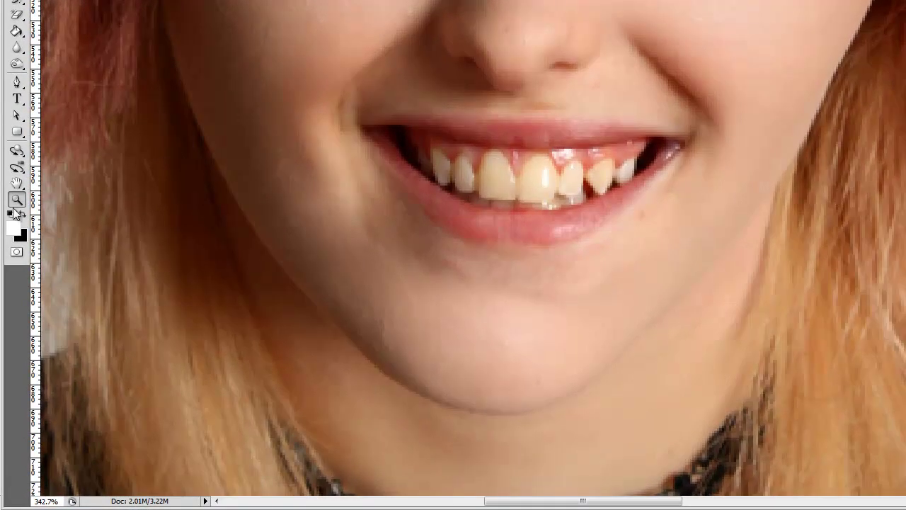
double_click(17, 201)
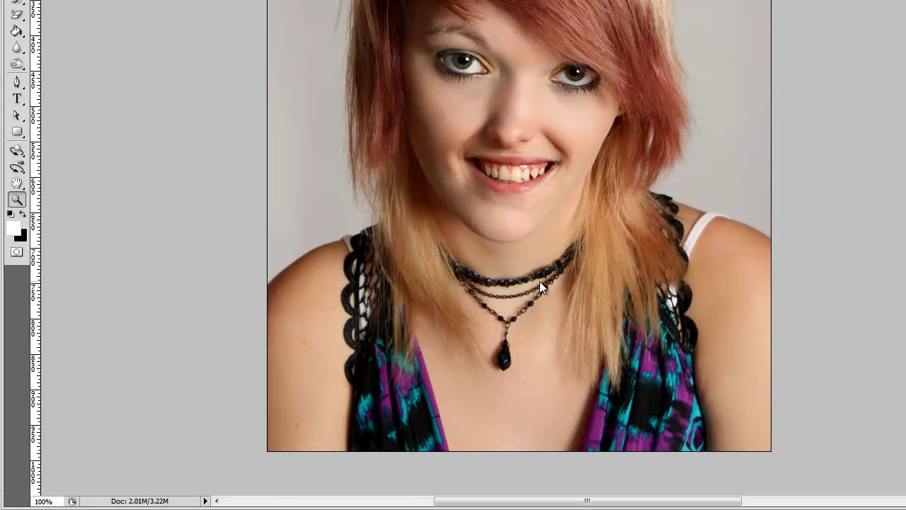